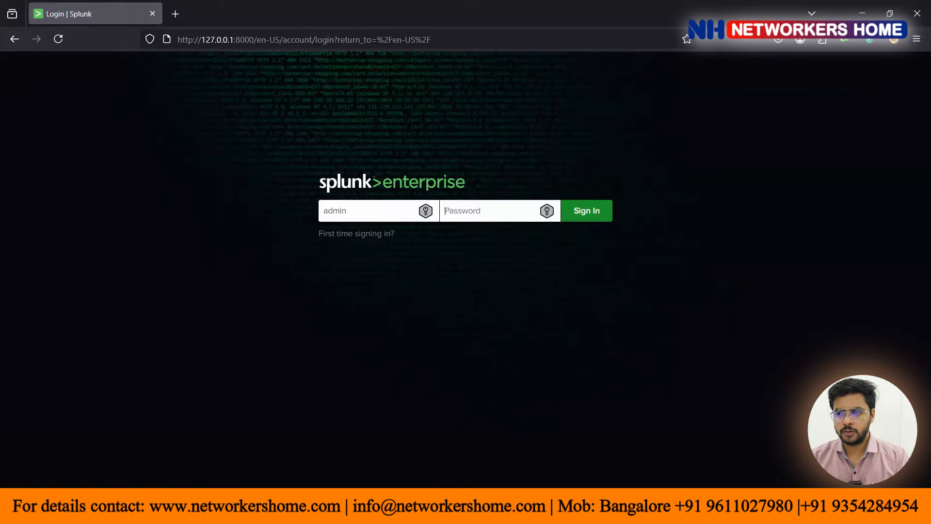
# Sign in as admin by entering the account password, and decline saving the password in Kaspersky Password Manager.
pyautogui.write('••••••')
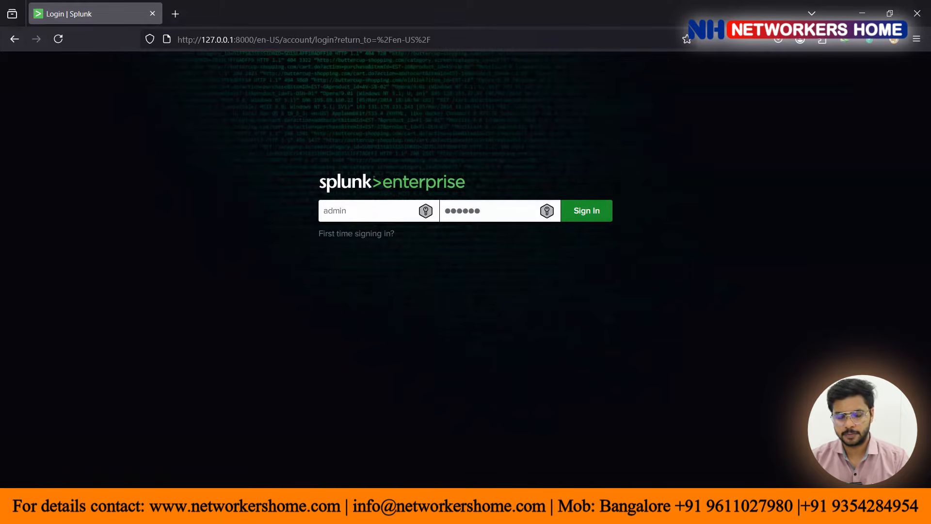
pyautogui.write('••••')
pyautogui.press('Return')
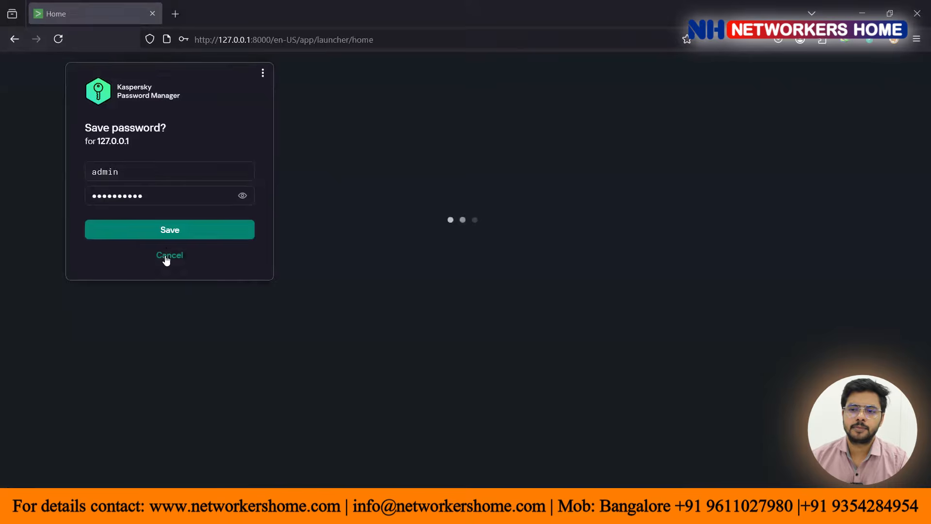
pyautogui.click(168, 257)
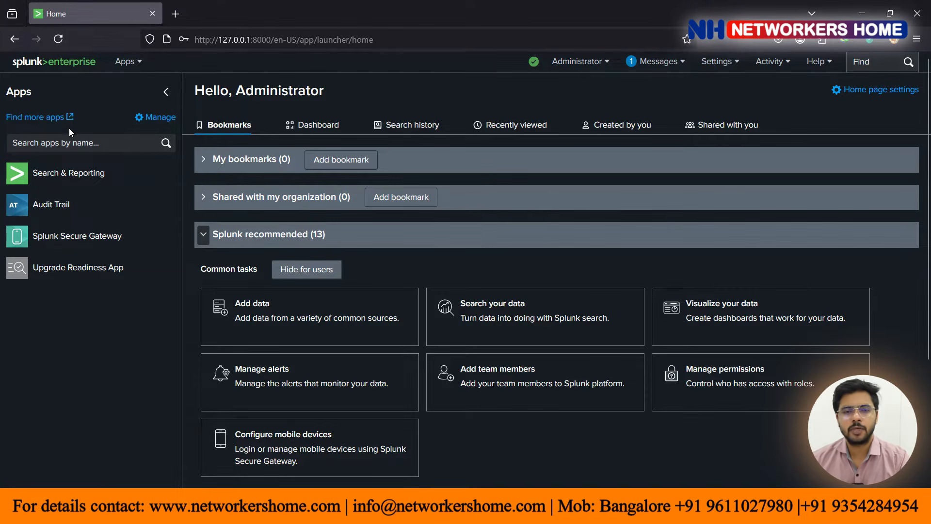
# Open the app management page and review the number and list of installed apps.
pyautogui.click(154, 117)
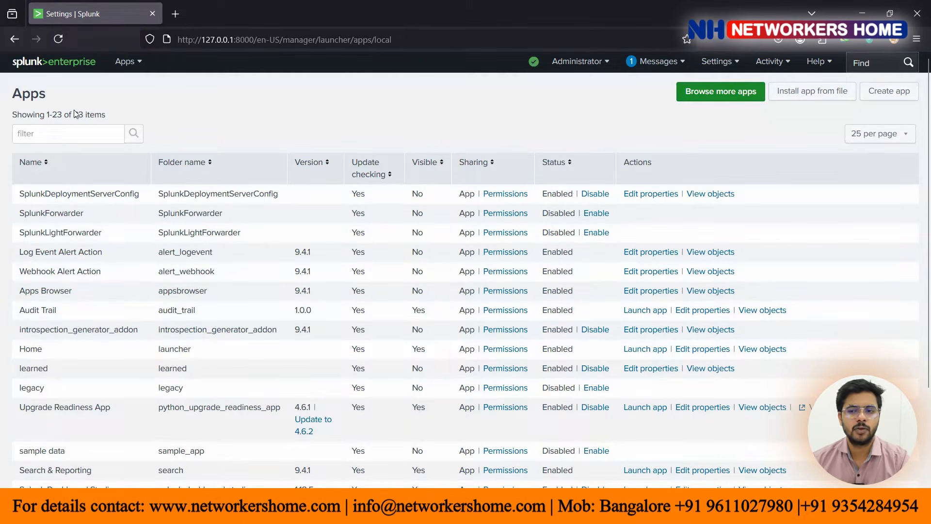
pyautogui.moveTo(74, 117); pyautogui.dragTo(108, 119)
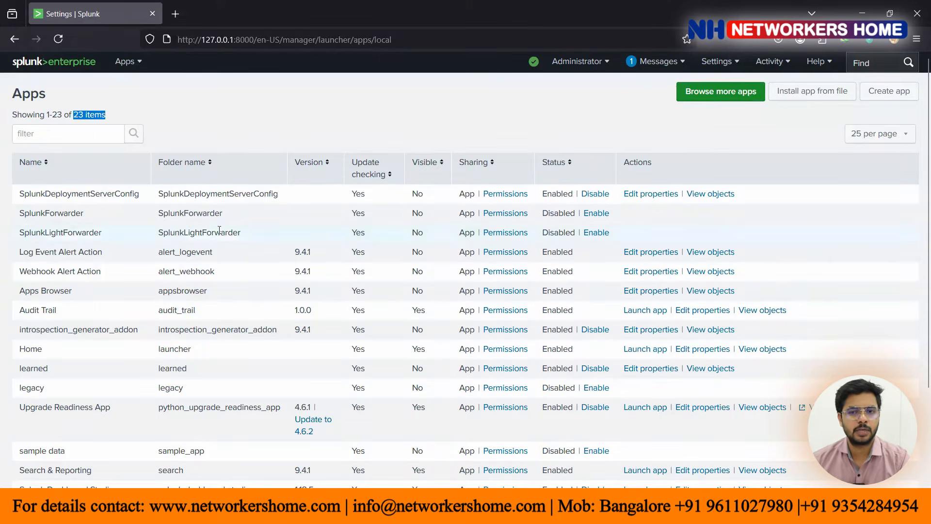
pyautogui.click(65, 134)
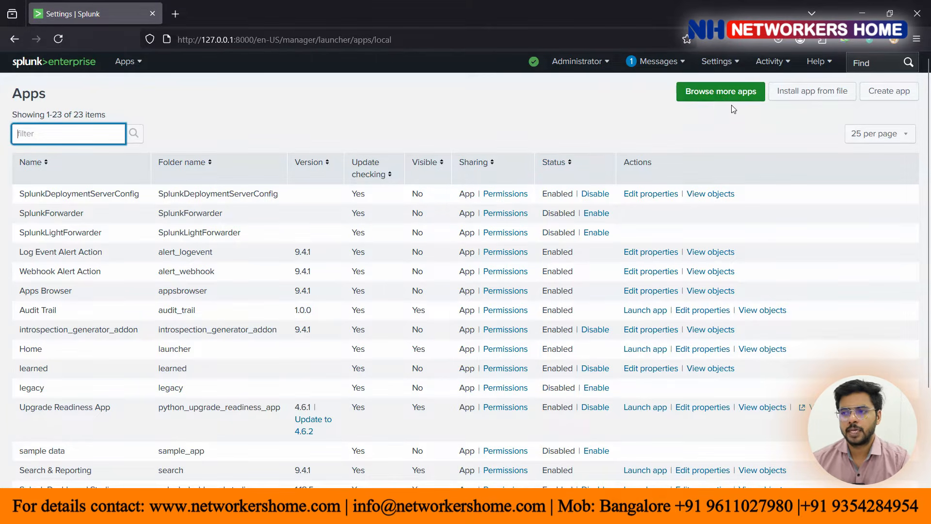
# Browse the catalogue of additional apps and filter it by the SIEM category to review the matching apps.
pyautogui.click(715, 103)
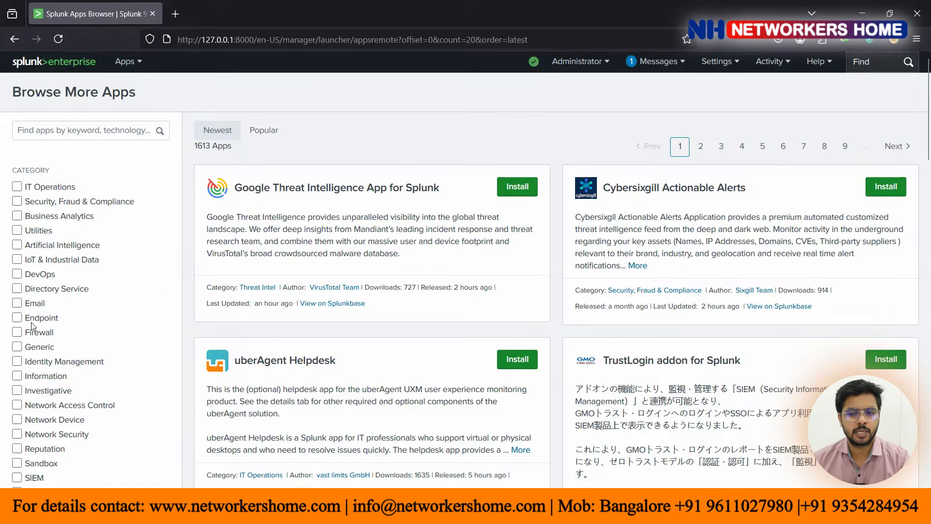
pyautogui.scroll(-3, 41, 393)
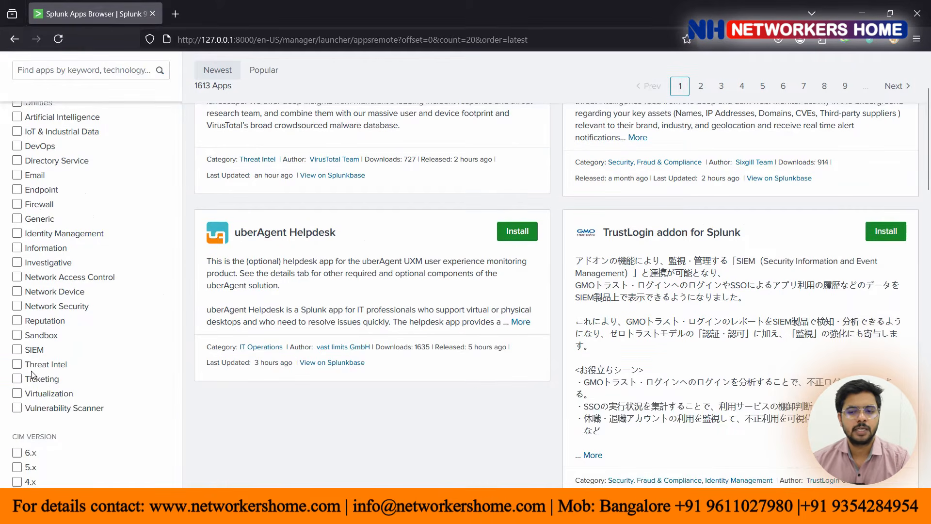
pyautogui.click(18, 352)
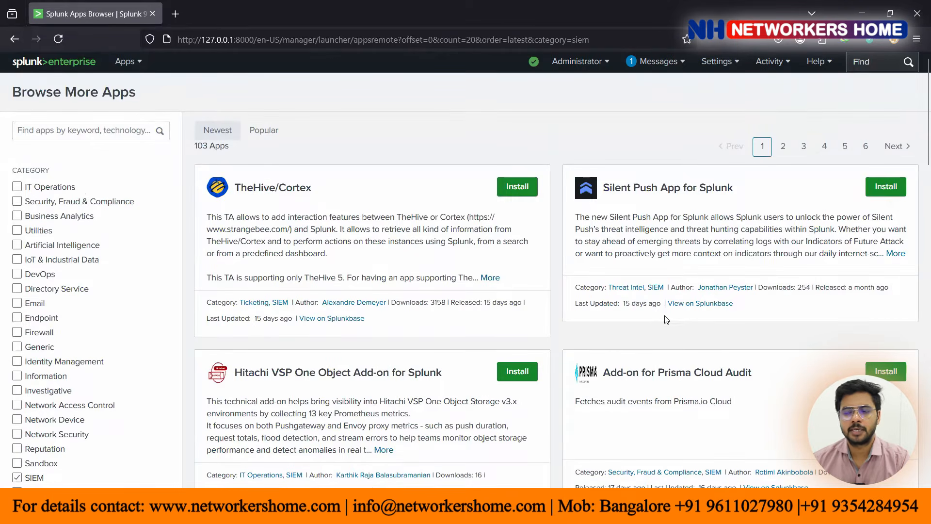
pyautogui.scroll(-3, 667, 320)
pyautogui.scroll(-1, 523, 374)
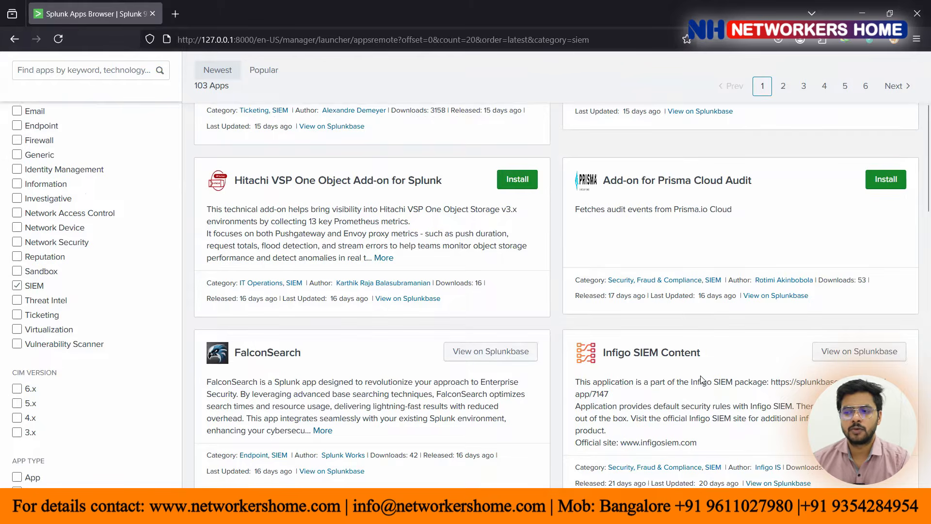
# Replace the SIEM filter with Network Access Control to review its apps, and switch the category filter to Network Security.
pyautogui.click(21, 287)
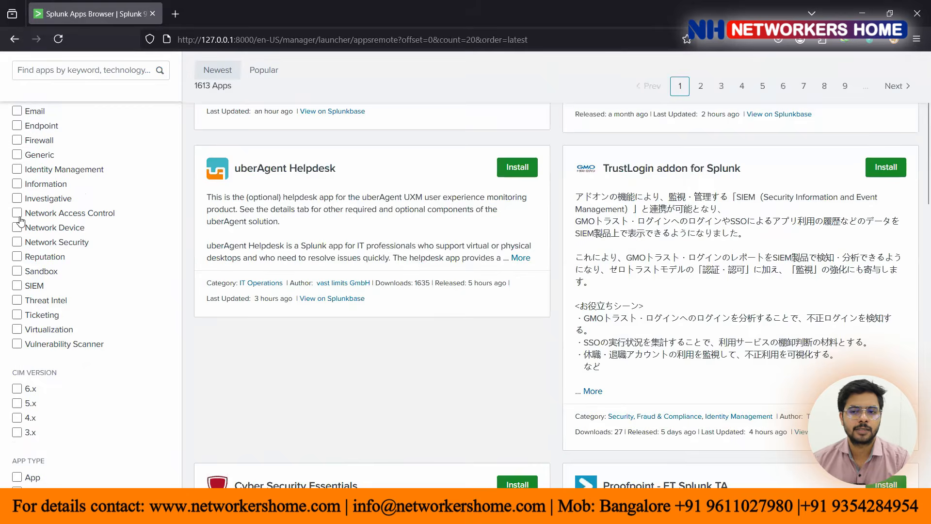
pyautogui.click(17, 214)
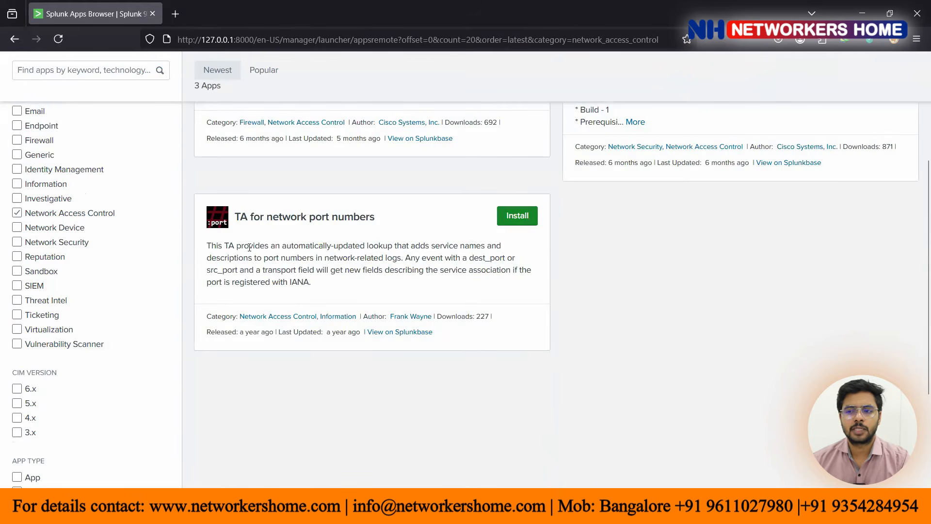
pyautogui.scroll(3, 429, 335)
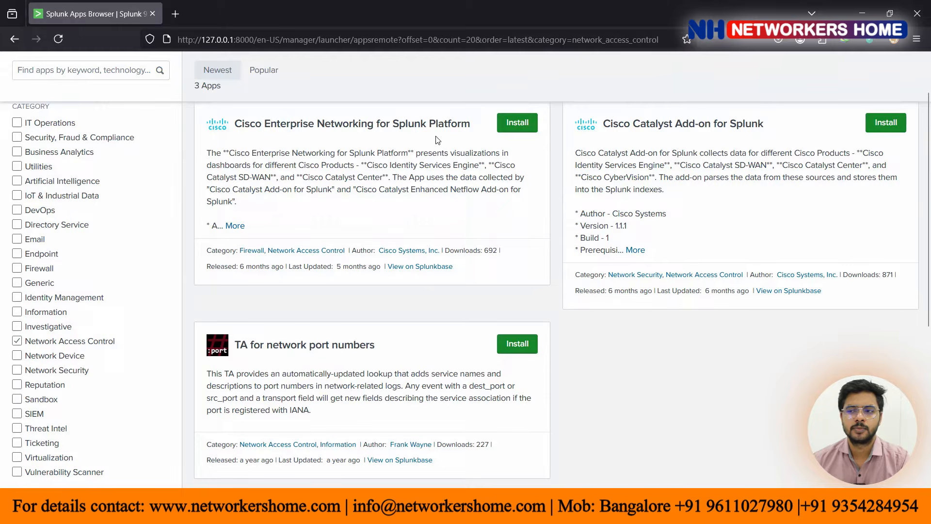
pyautogui.scroll(2, 634, 207)
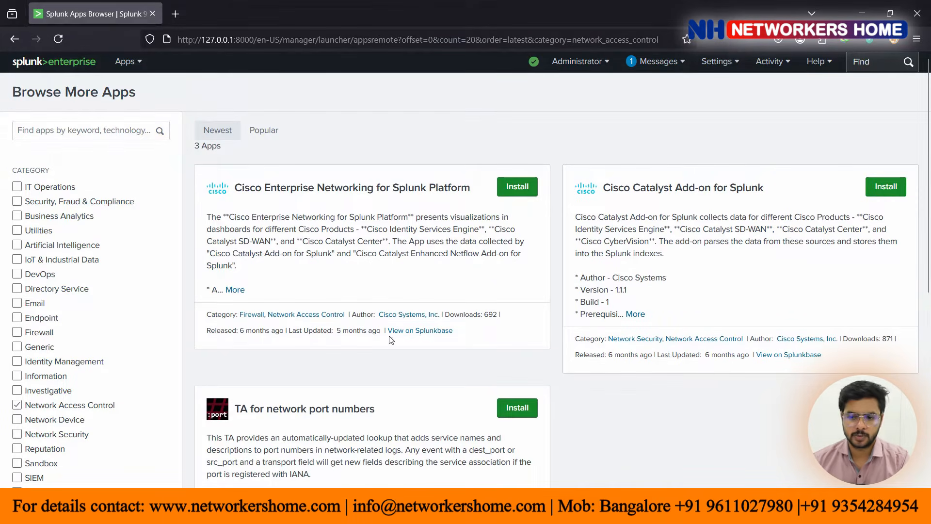
pyautogui.click(17, 407)
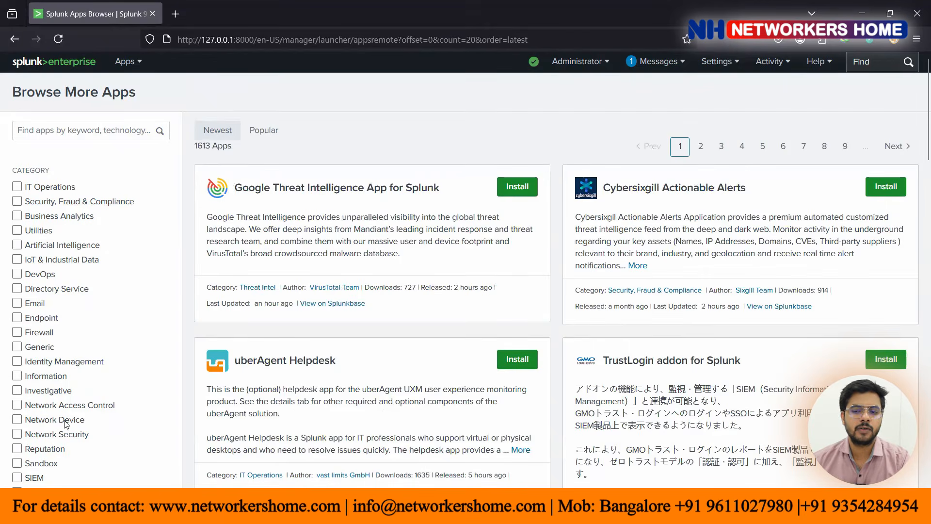
pyautogui.click(17, 434)
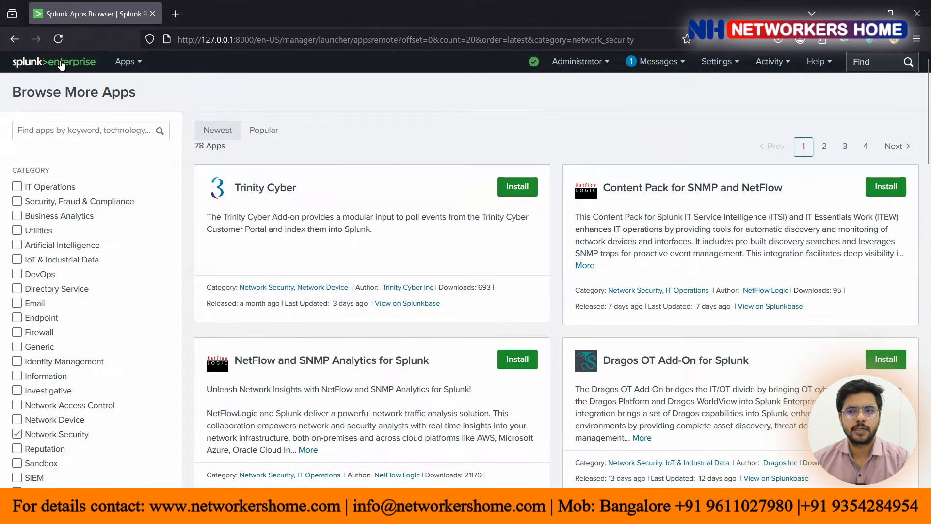
# Return to the home page, open the catalogue of more apps from there, and go back home in the new tab.
pyautogui.click(51, 67)
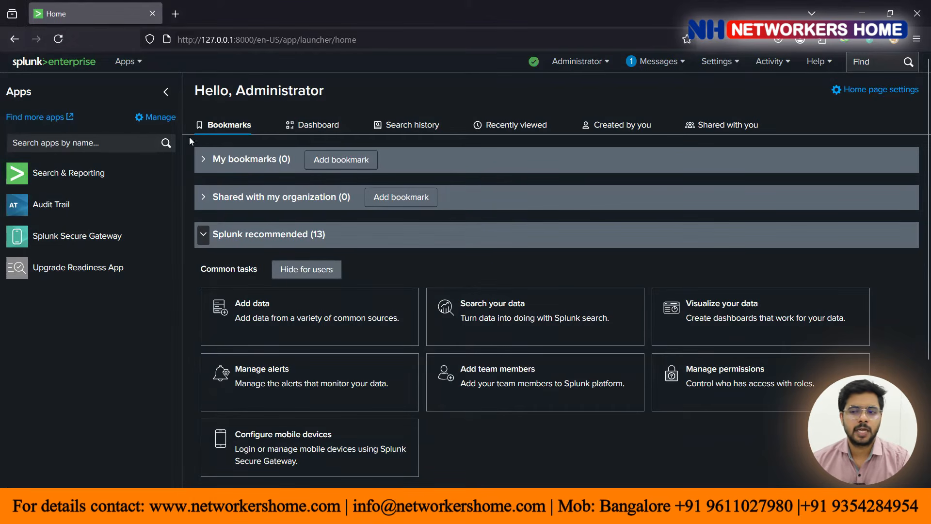
pyautogui.click(42, 119)
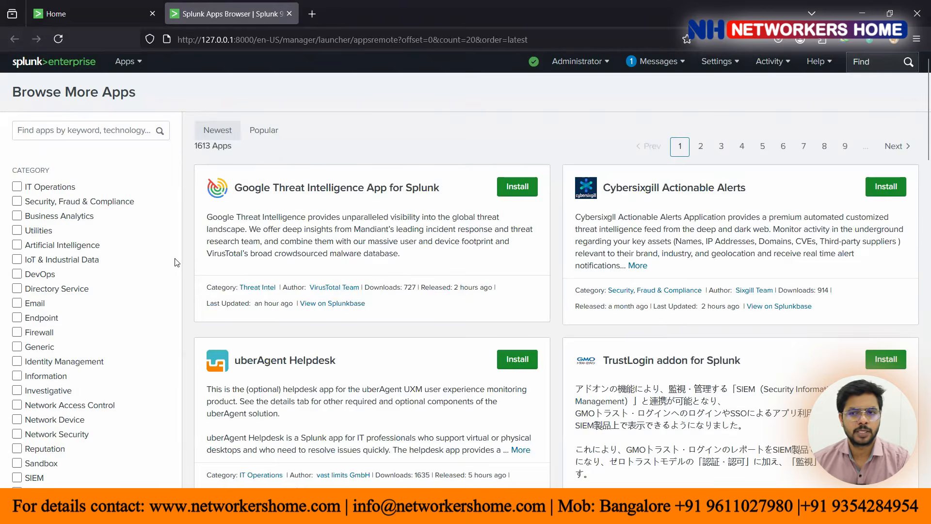
pyautogui.click(34, 64)
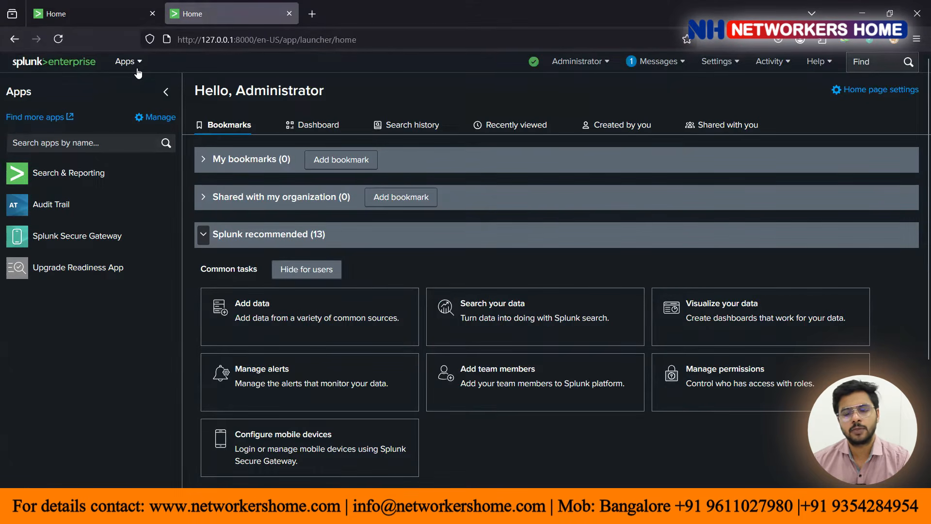
# Open the Splunk Secure Gateway app, and switch to Search & Reporting, skipping its welcome tour.
pyautogui.click(137, 70)
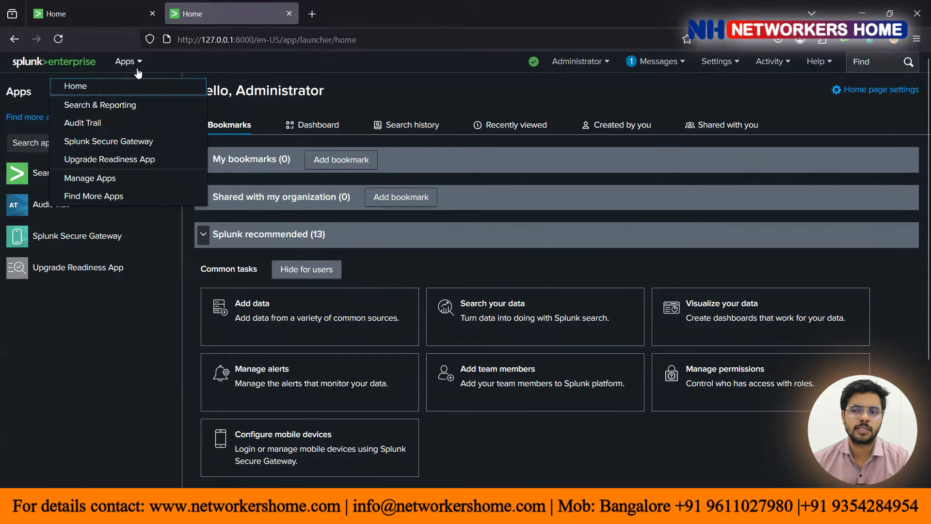
pyautogui.click(115, 145)
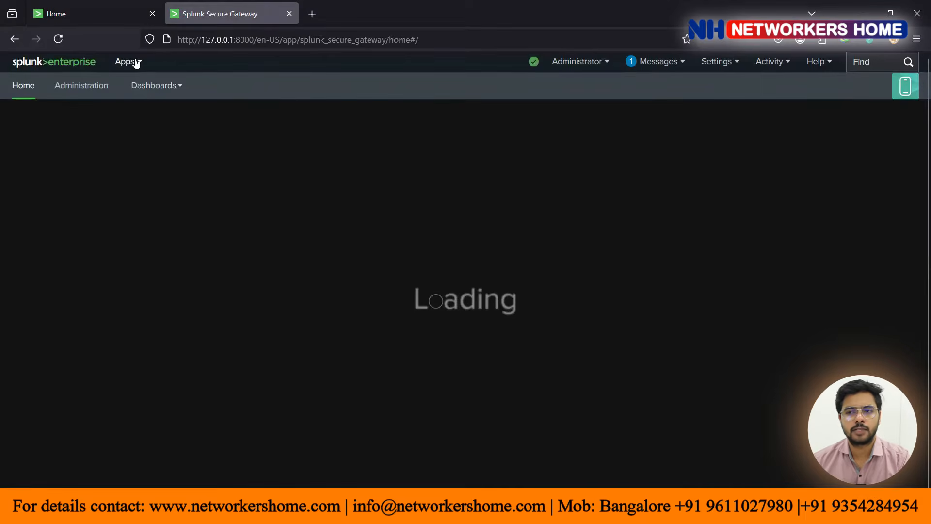
pyautogui.click(136, 63)
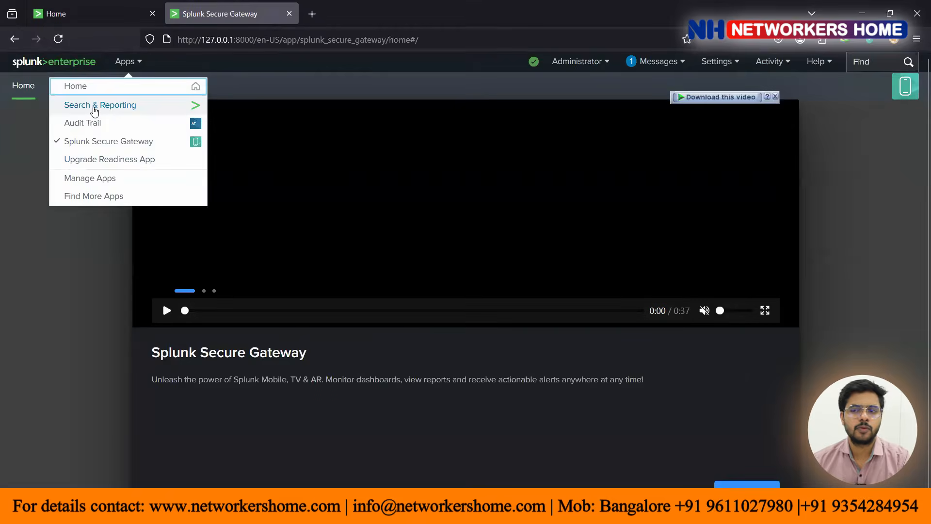
pyautogui.click(93, 107)
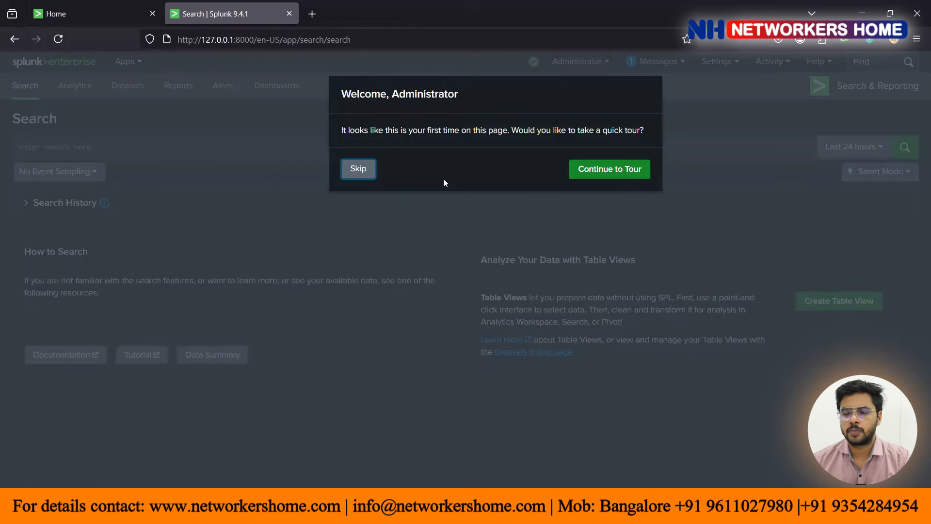
pyautogui.click(358, 168)
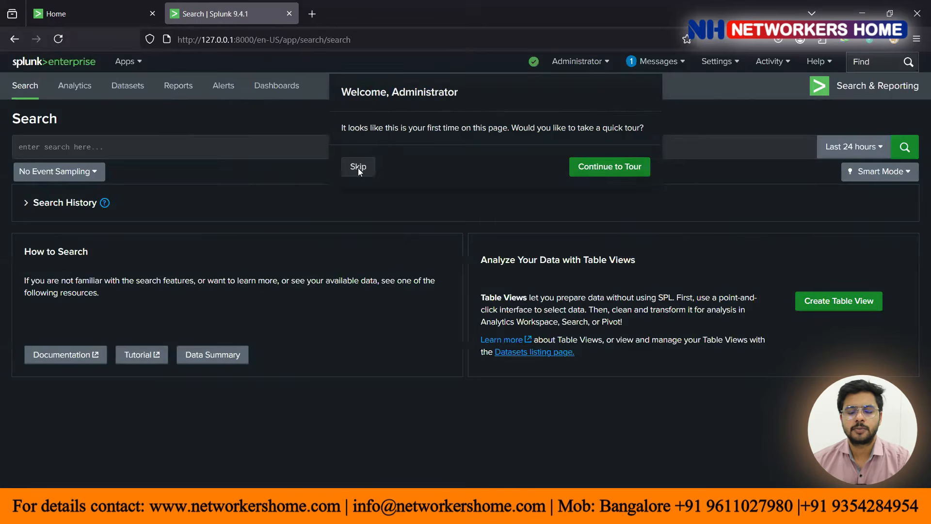
# Return to the home page and view its Dashboard, Search history, Recently viewed, Created by you and Shared with you sections, ending on Bookmarks.
pyautogui.click(136, 66)
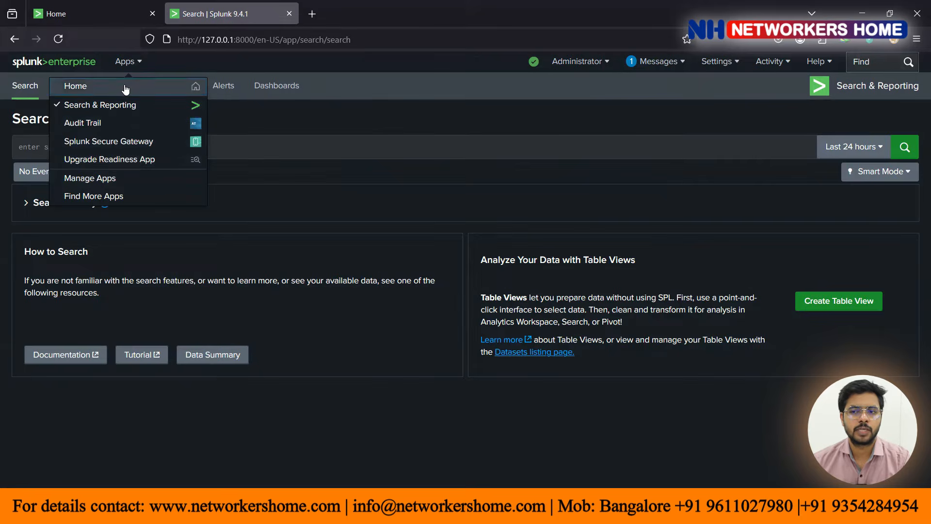
pyautogui.click(125, 87)
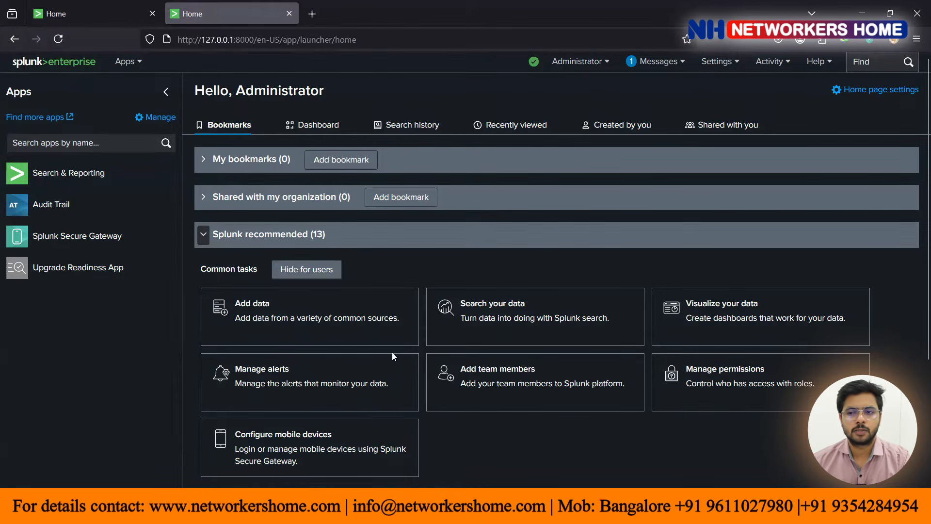
pyautogui.click(314, 128)
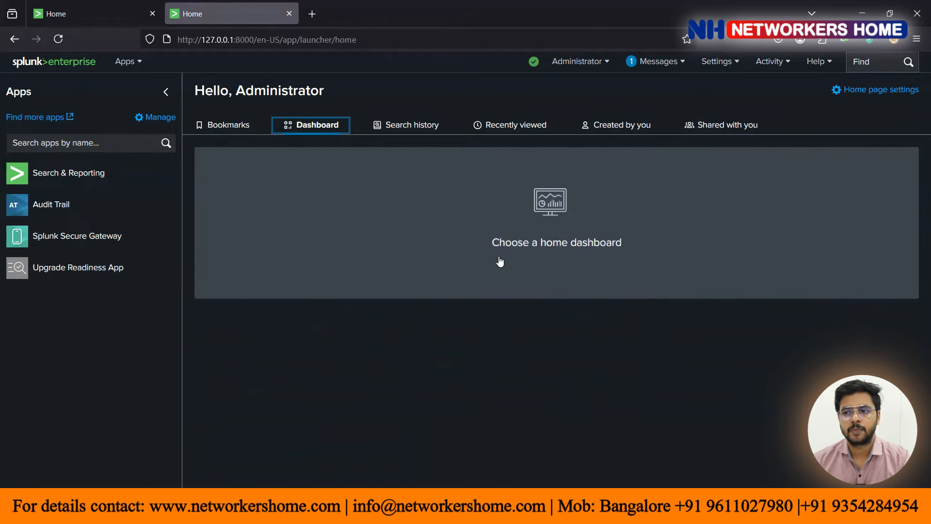
pyautogui.click(425, 130)
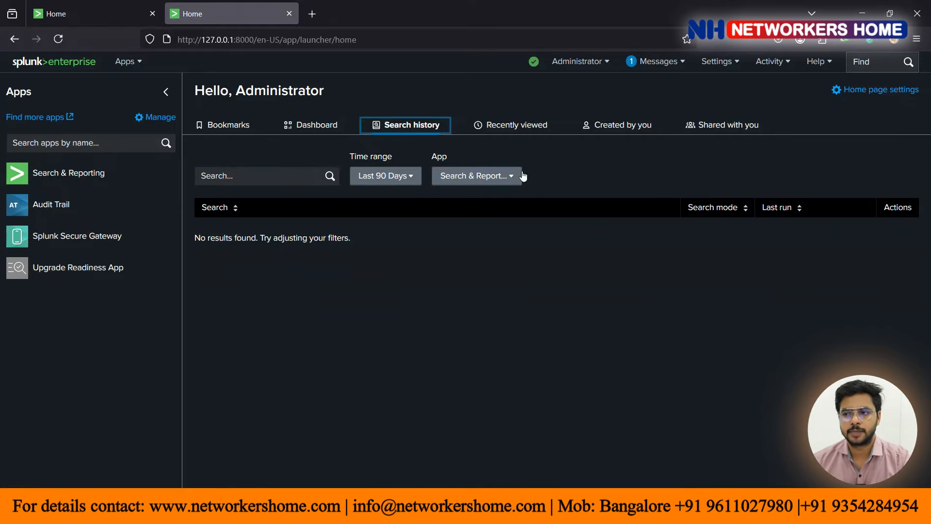
pyautogui.click(515, 130)
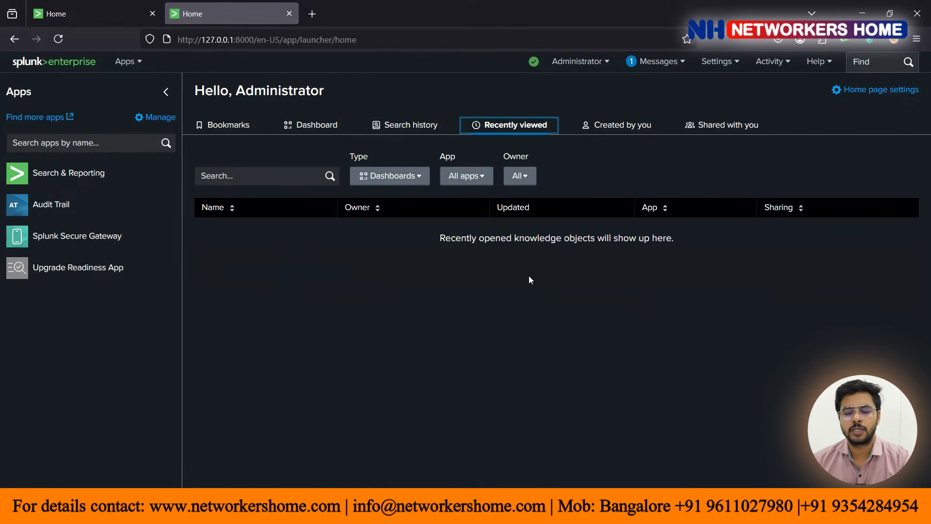
pyautogui.click(617, 127)
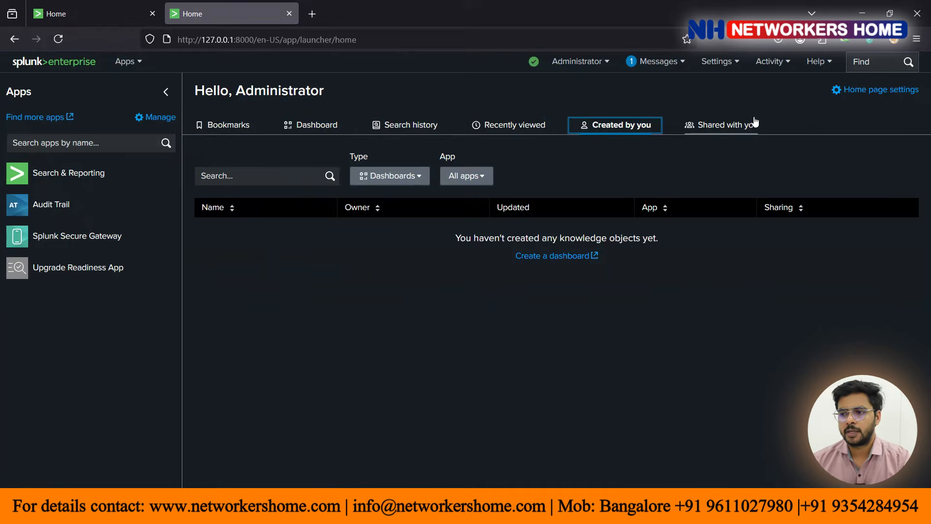
pyautogui.click(731, 126)
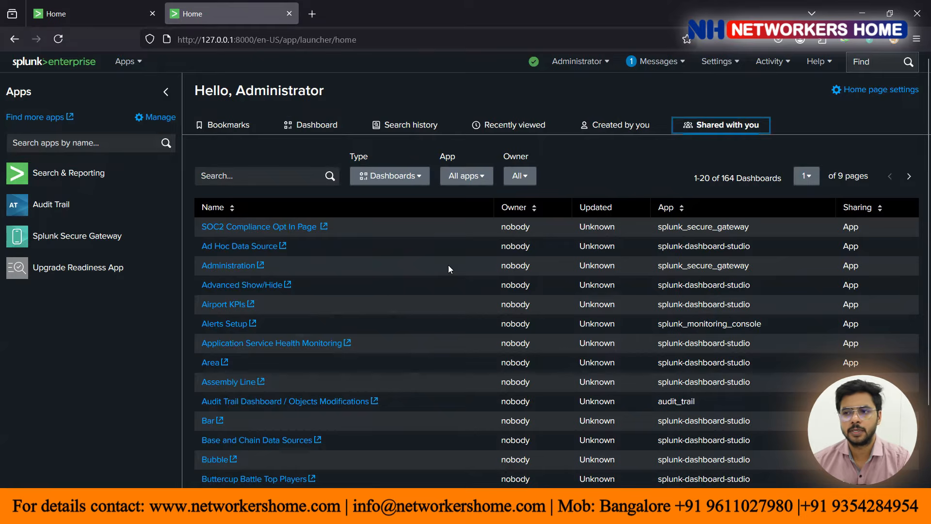
pyautogui.click(233, 125)
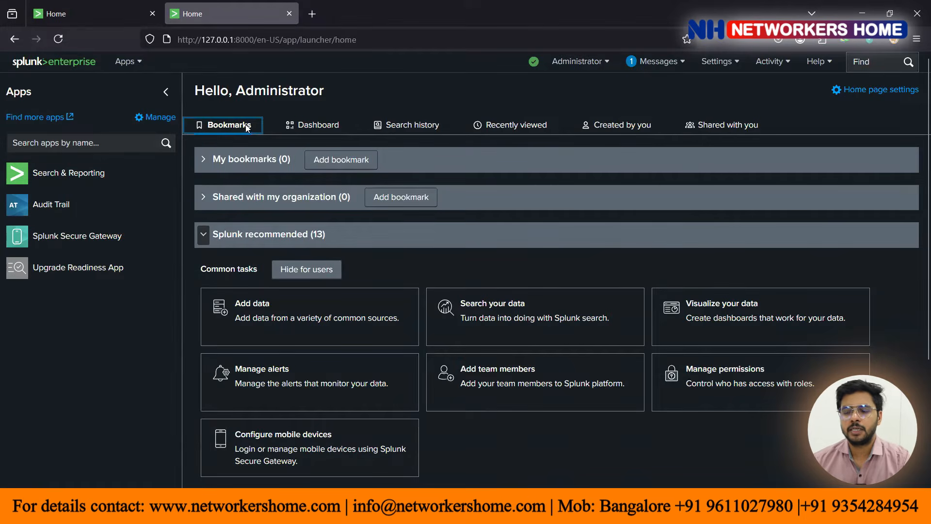
# Look at the Administrator account options, and review and delete all system messages.
pyautogui.click(609, 68)
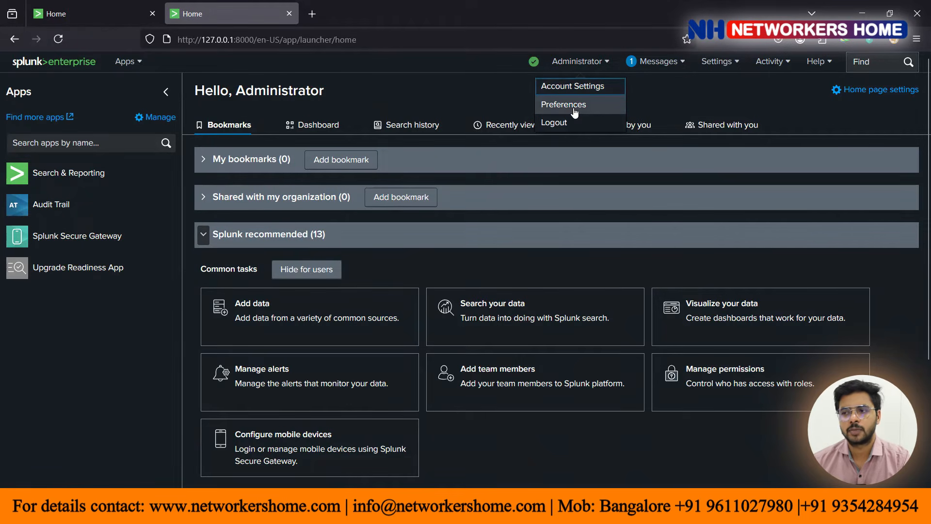
pyautogui.click(659, 64)
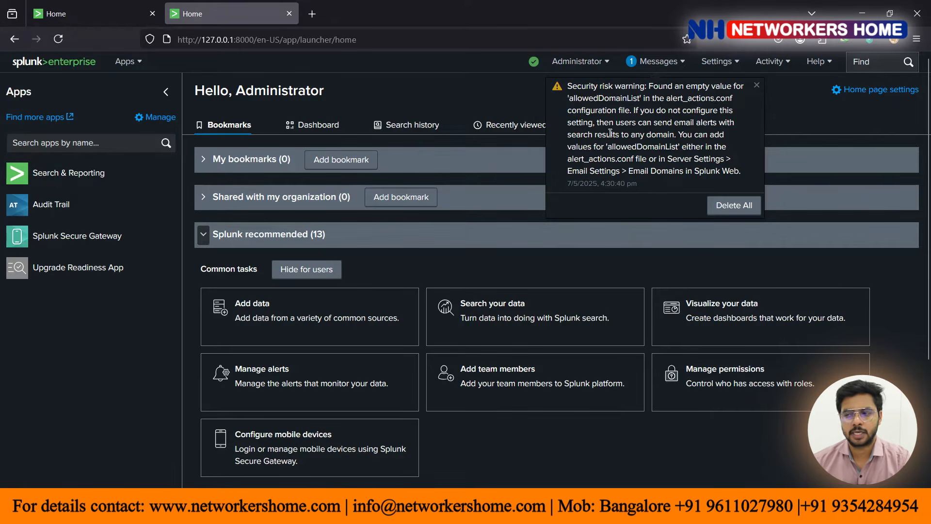
pyautogui.click(731, 205)
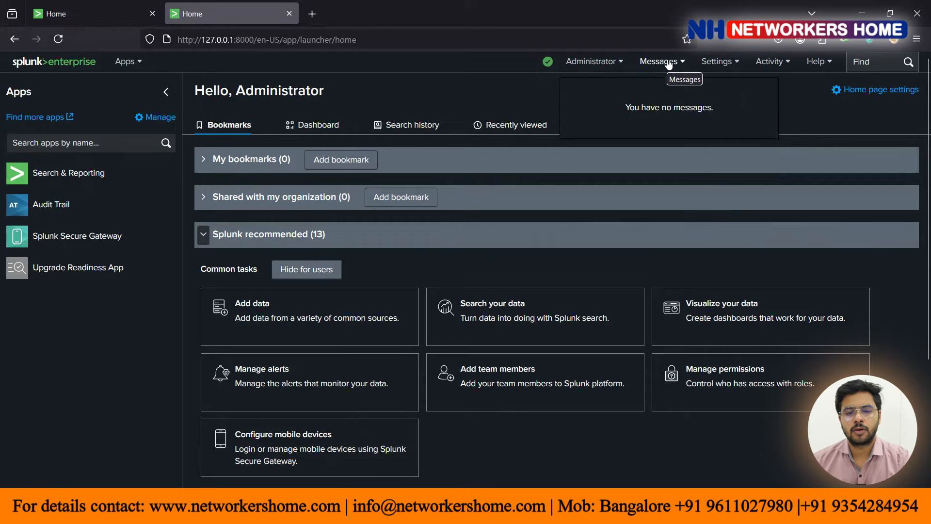
# Open the Monitoring Console and examine its overview of indexing rate, license and disk usage, concurrent searches, CPU, memory and KV store.
pyautogui.click(715, 63)
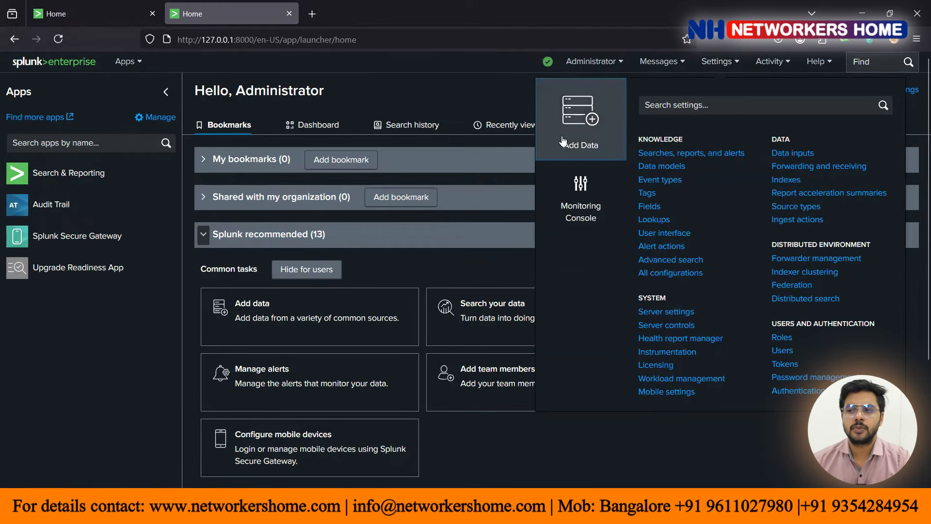
pyautogui.click(571, 202)
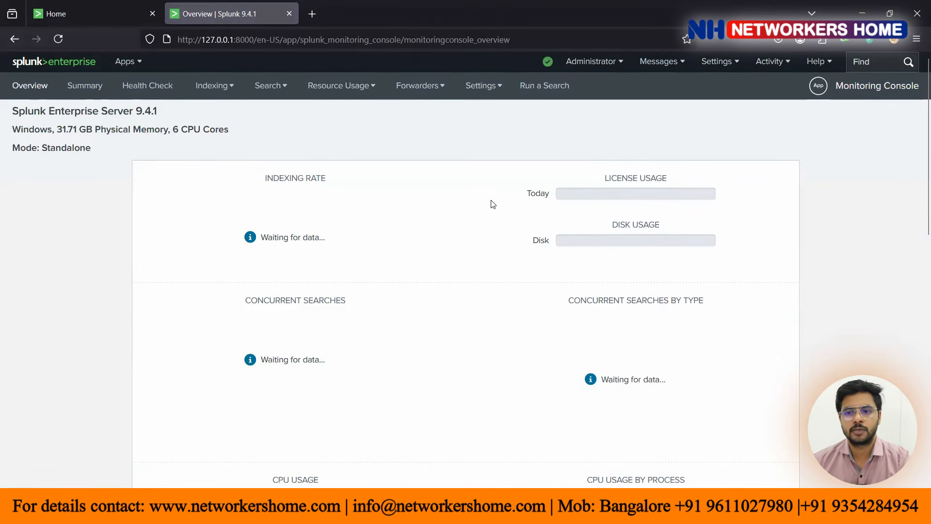
pyautogui.scroll(-1, 495, 219)
pyautogui.scroll(-2, 433, 267)
pyautogui.scroll(2, 432, 266)
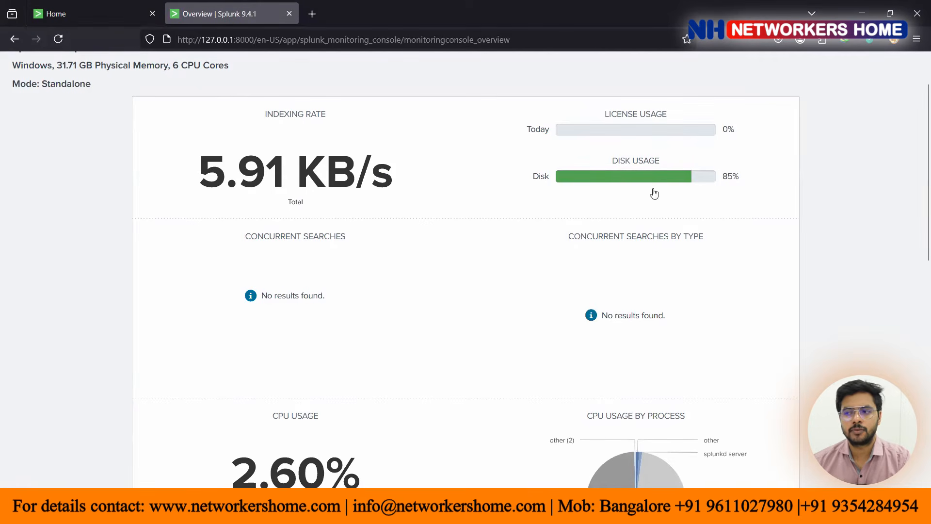
pyautogui.scroll(-3, 565, 237)
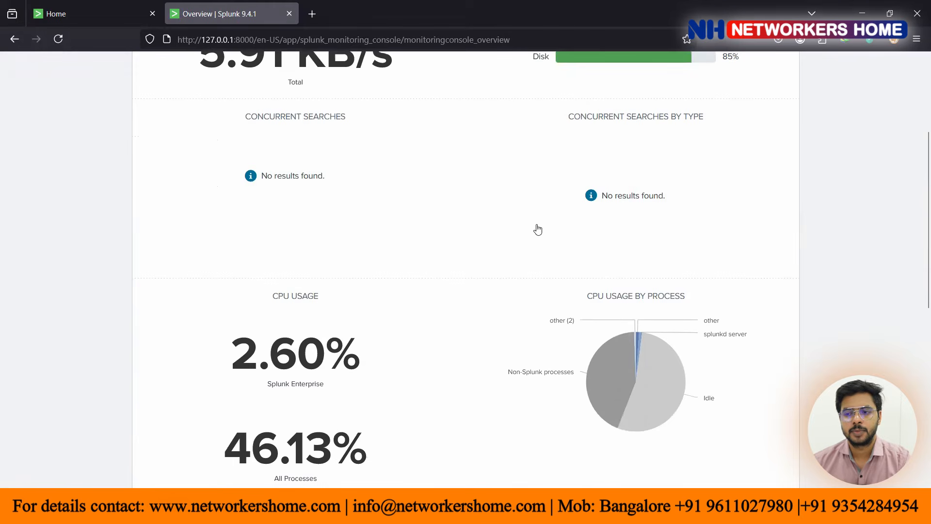
pyautogui.scroll(-2, 349, 291)
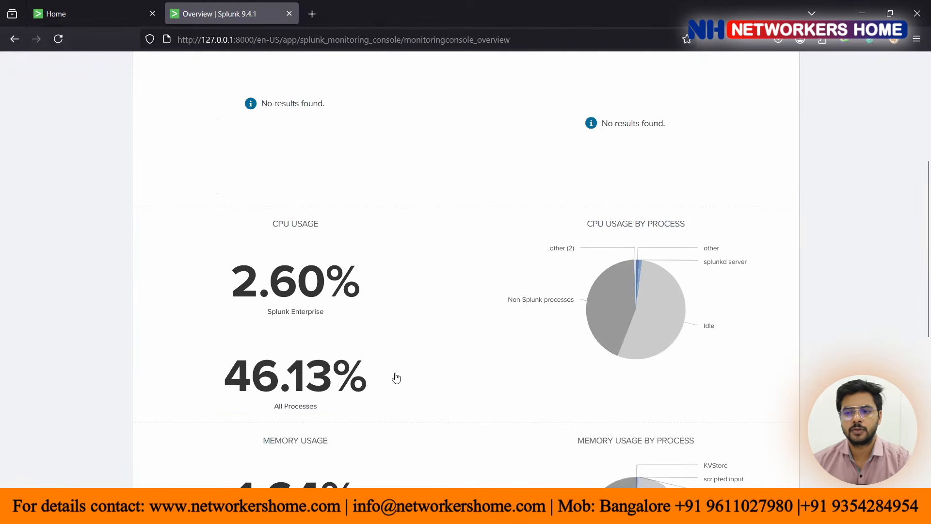
pyautogui.scroll(-4, 396, 378)
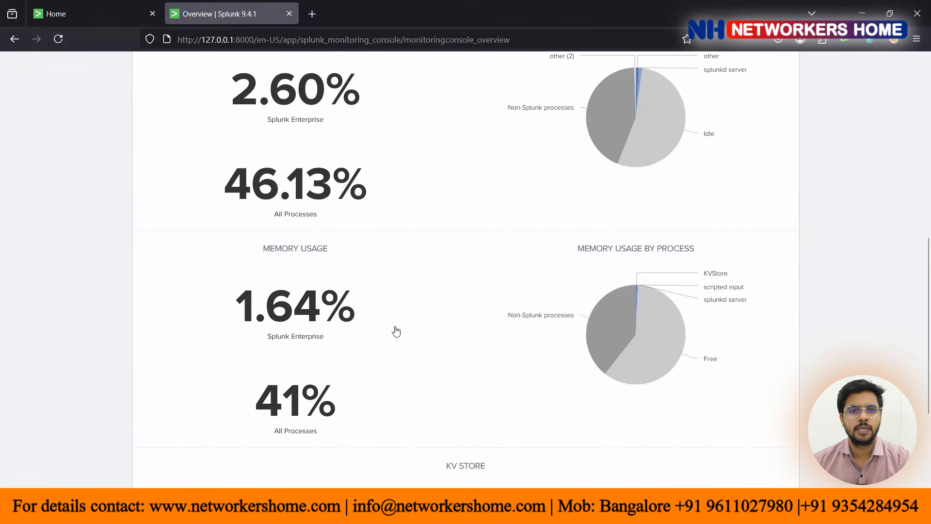
pyautogui.scroll(-3, 383, 333)
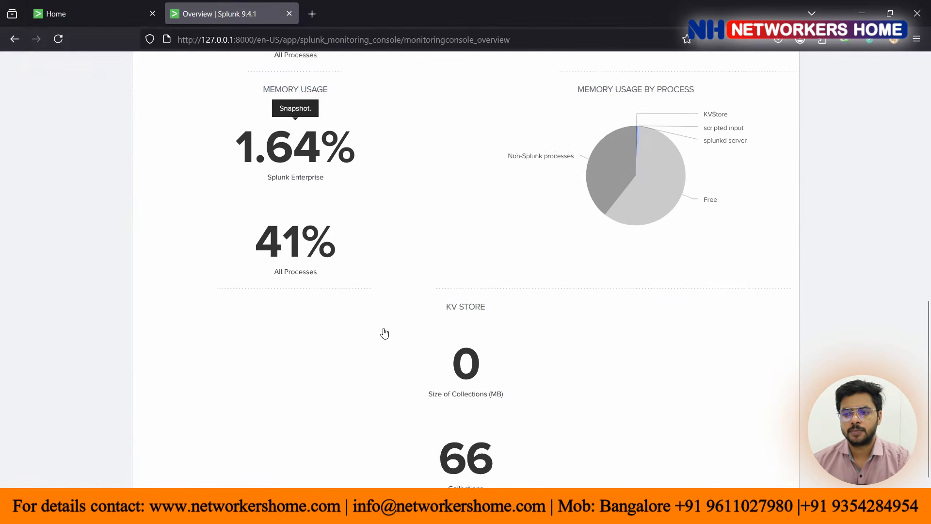
# Return to the home page and look over the Settings categories for knowledge, data, system, distributed environment and users.
pyautogui.scroll(12, 384, 333)
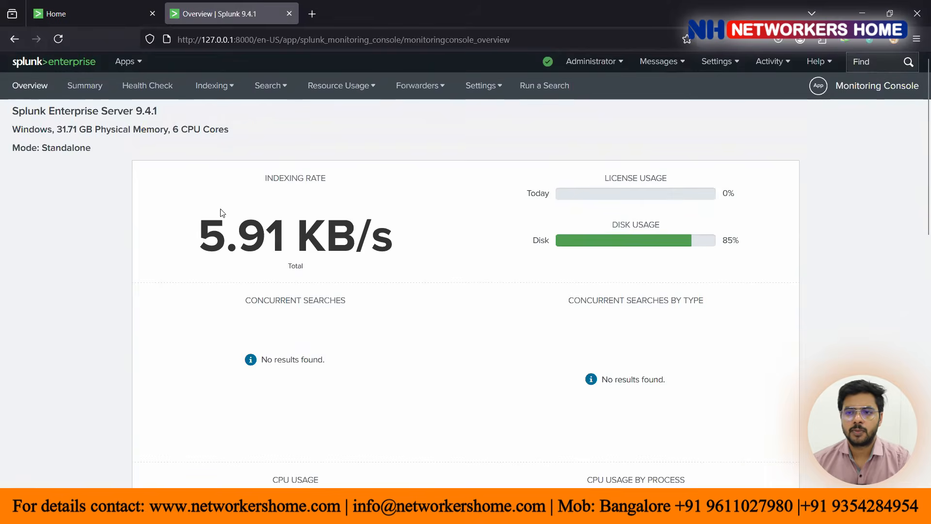
pyautogui.click(89, 70)
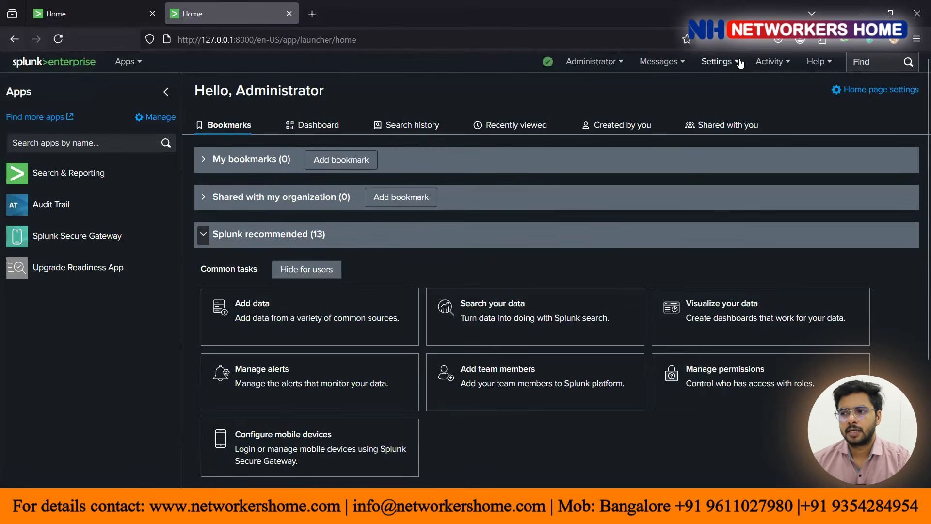
pyautogui.click(738, 63)
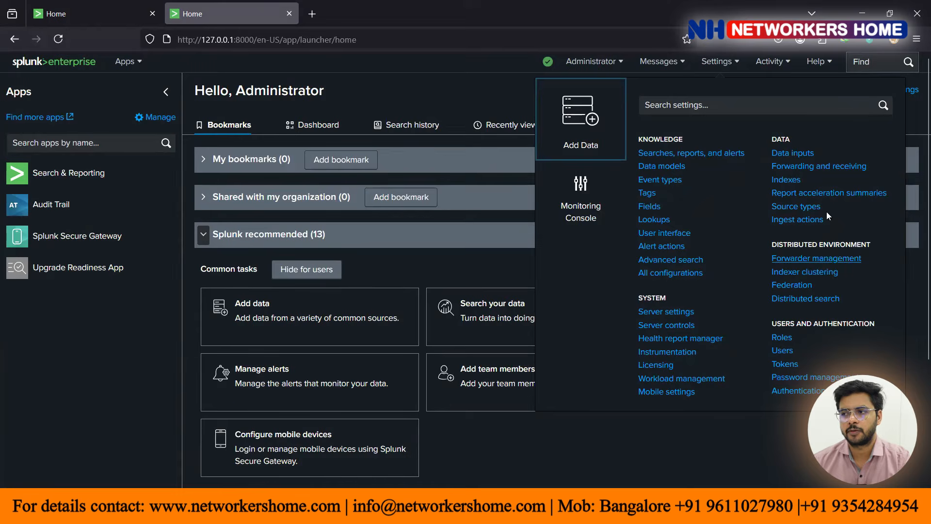
# View the Jobs list, and open the Triggered Alerts page.
pyautogui.click(782, 68)
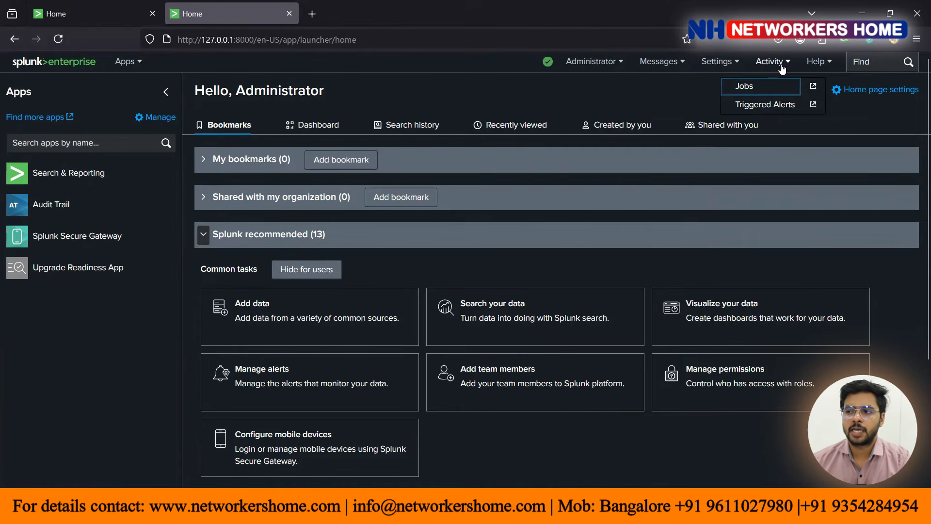
pyautogui.click(756, 90)
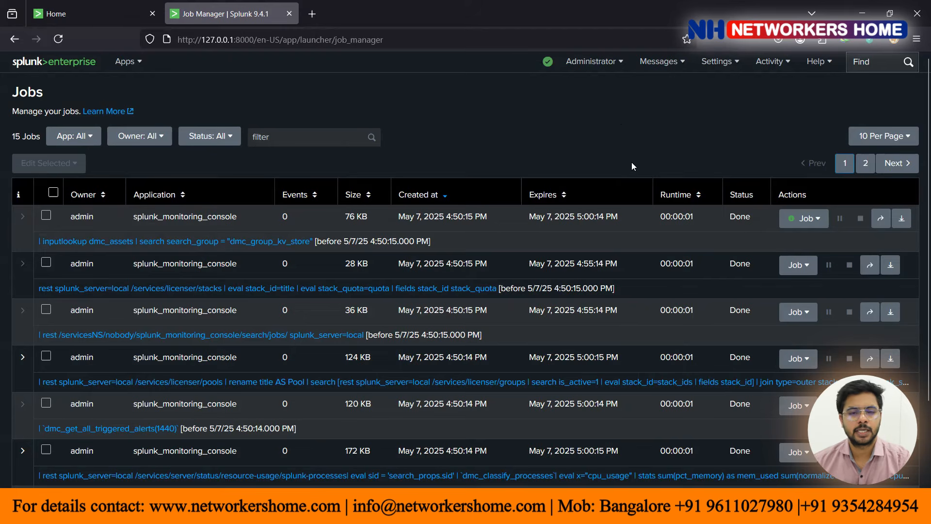
pyautogui.click(769, 62)
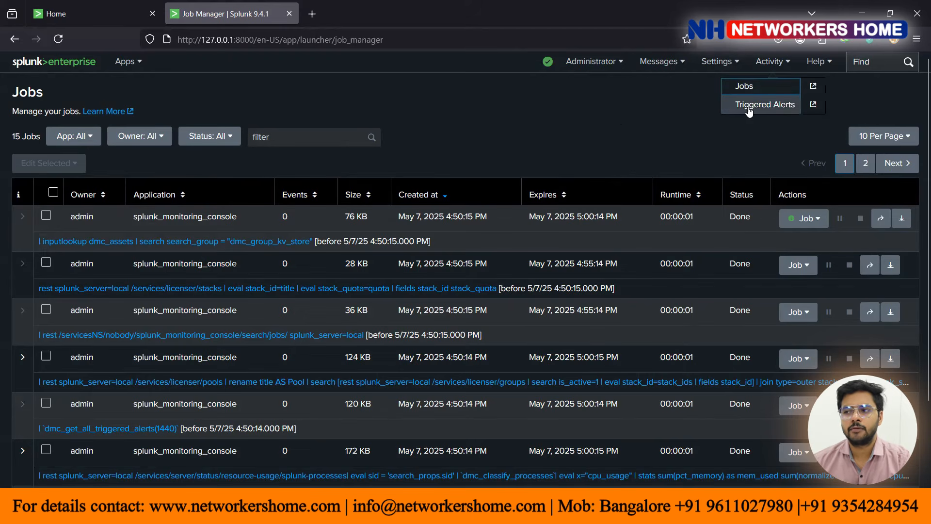
pyautogui.click(755, 105)
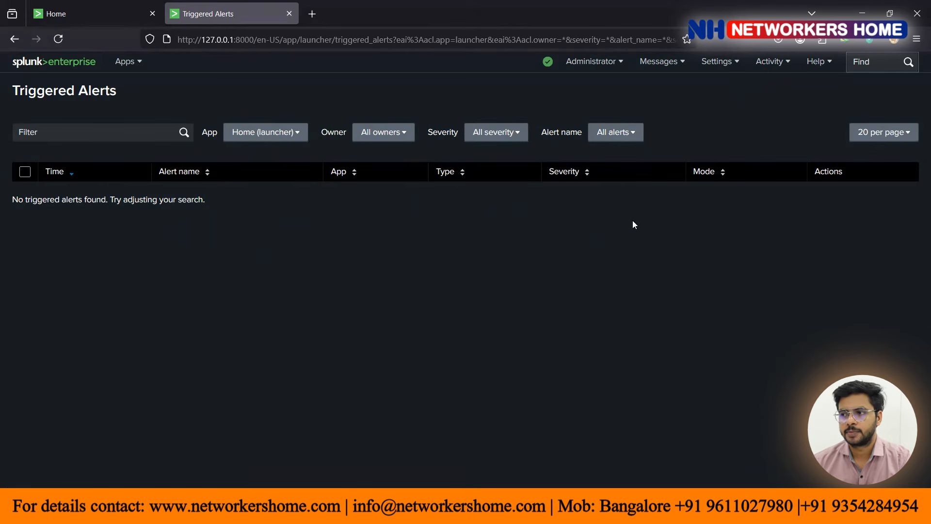
# Look over the Help resources, and search globally for "error", clearing the search once its suggestions have been viewed.
pyautogui.click(813, 70)
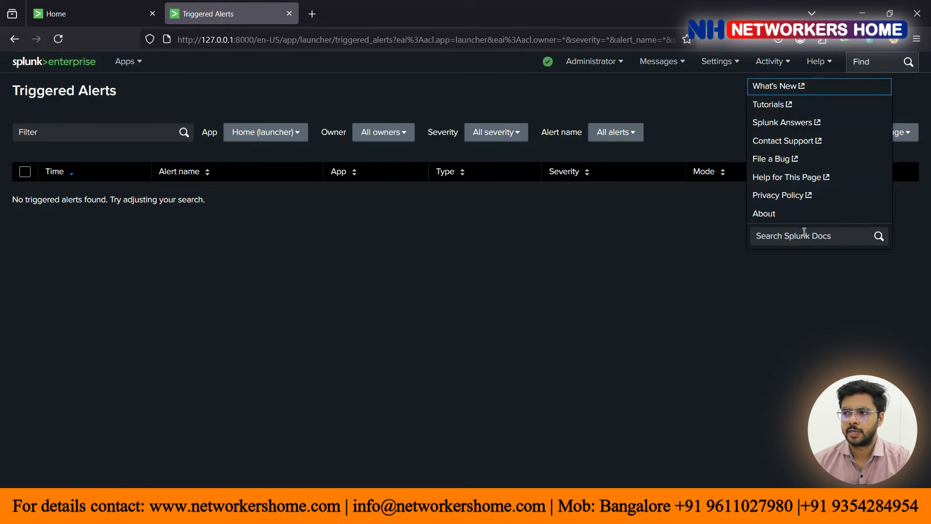
pyautogui.click(868, 61)
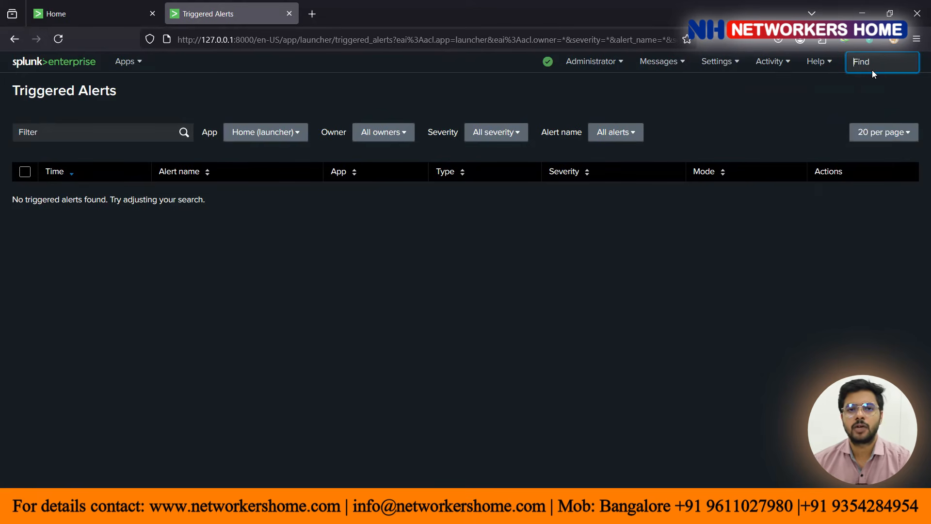
pyautogui.rightClick(872, 72)
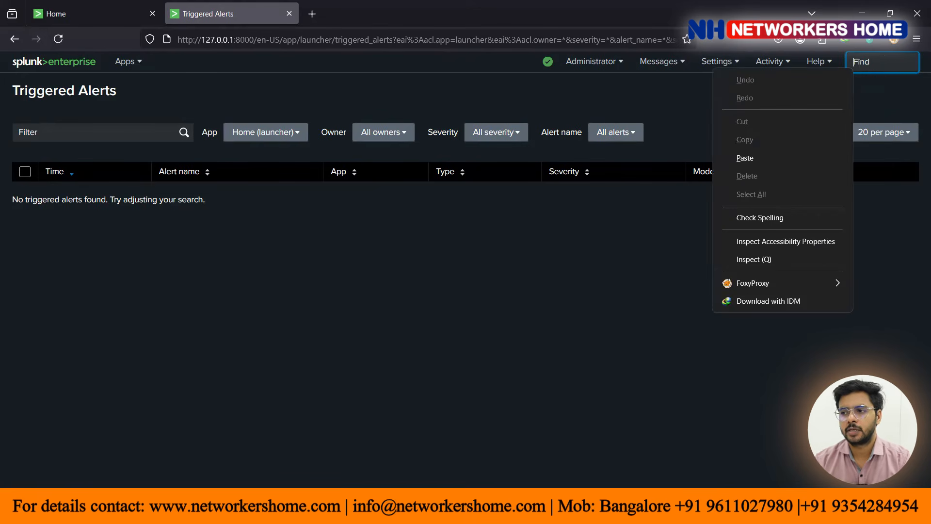
pyautogui.click(876, 61)
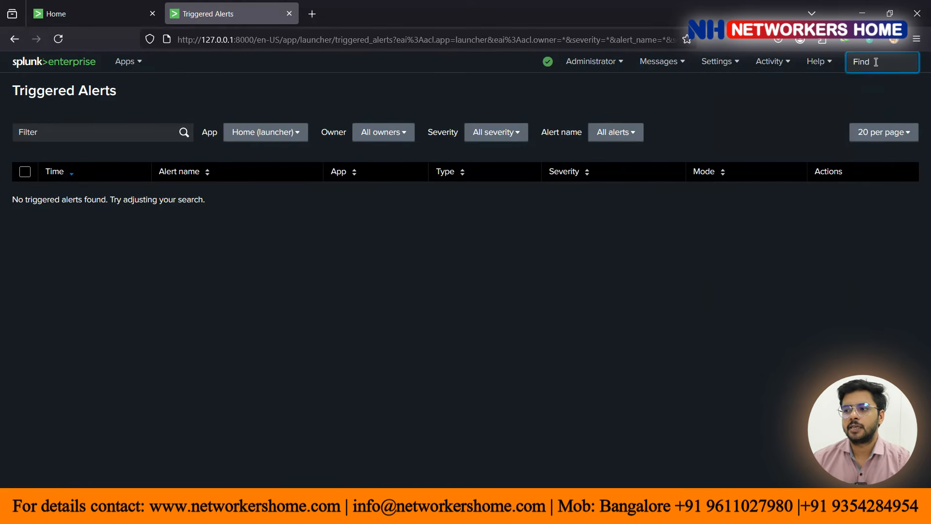
pyautogui.write('error')
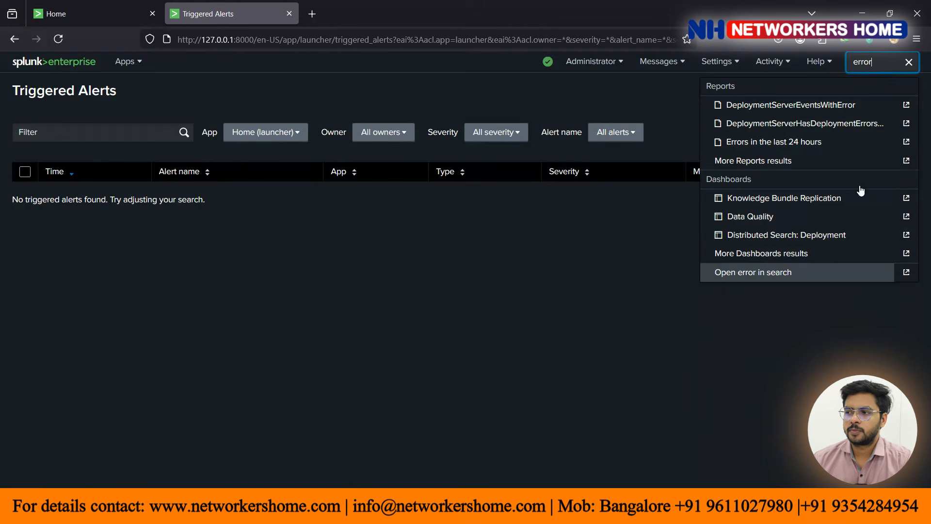
pyautogui.click(908, 62)
pyautogui.click(782, 90)
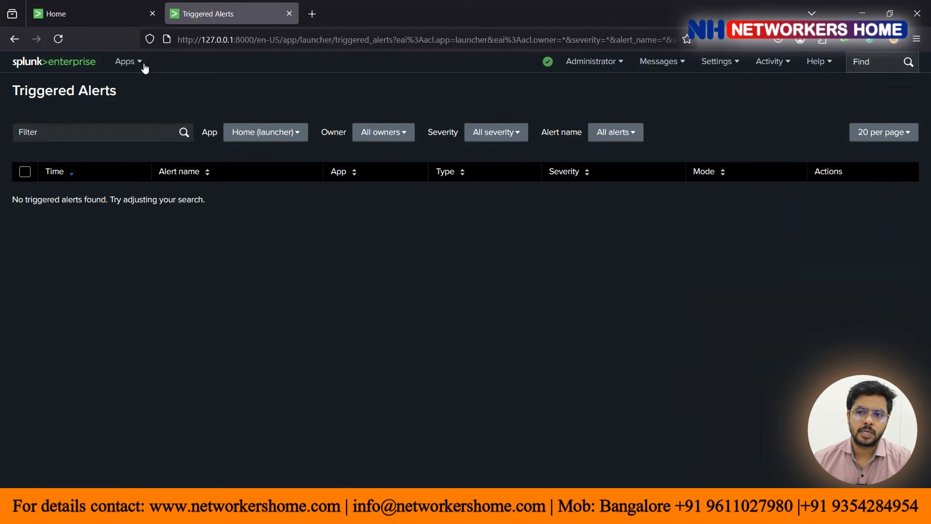
# Return to the home page, view the allowed bookmark domains in its settings without saving, and look over the Splunk recommended tasks and resources.
pyautogui.click(63, 65)
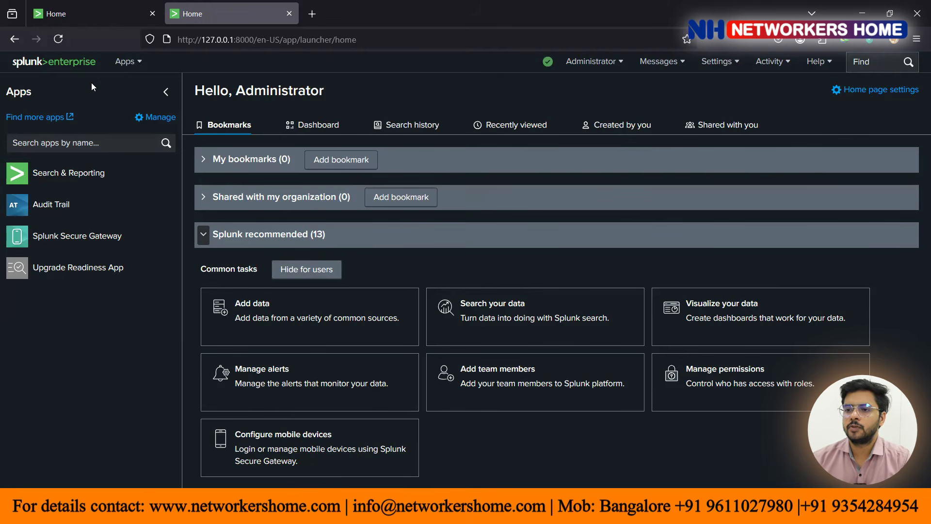
pyautogui.click(837, 91)
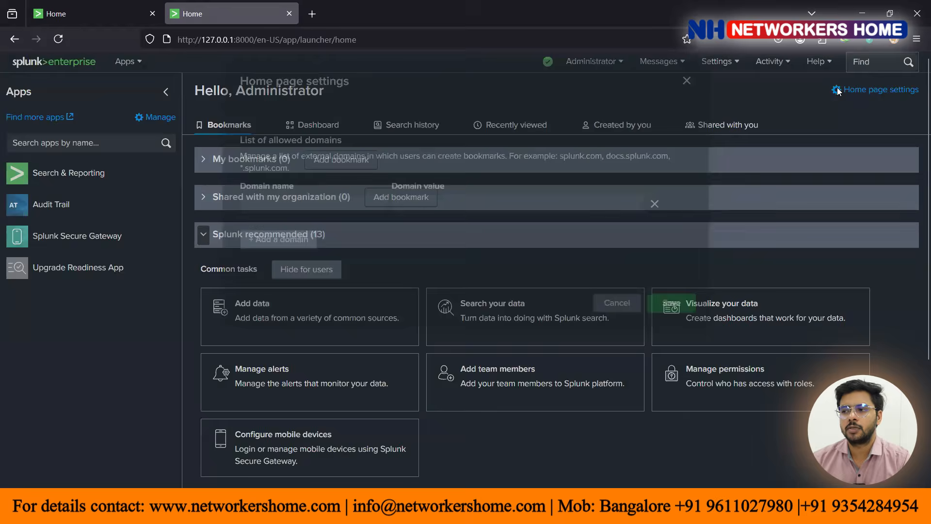
pyautogui.click(337, 215)
pyautogui.click(462, 221)
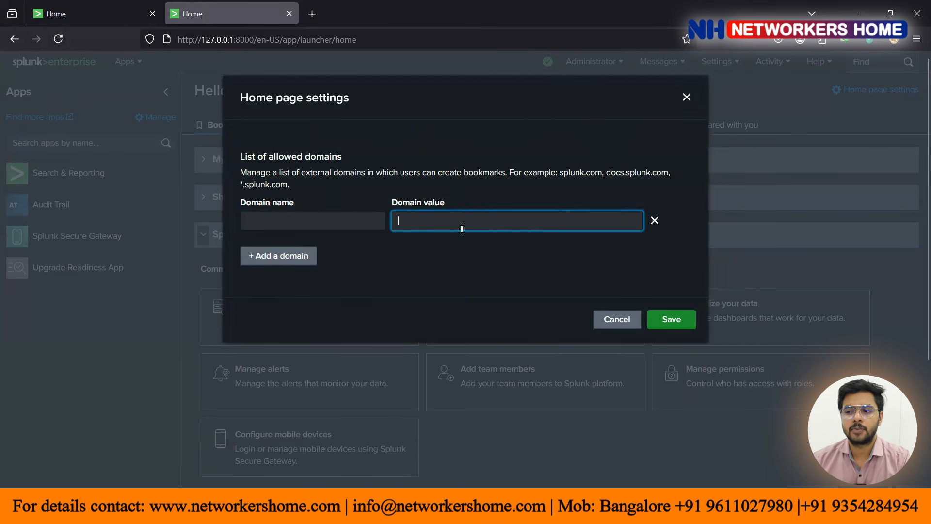
pyautogui.click(614, 321)
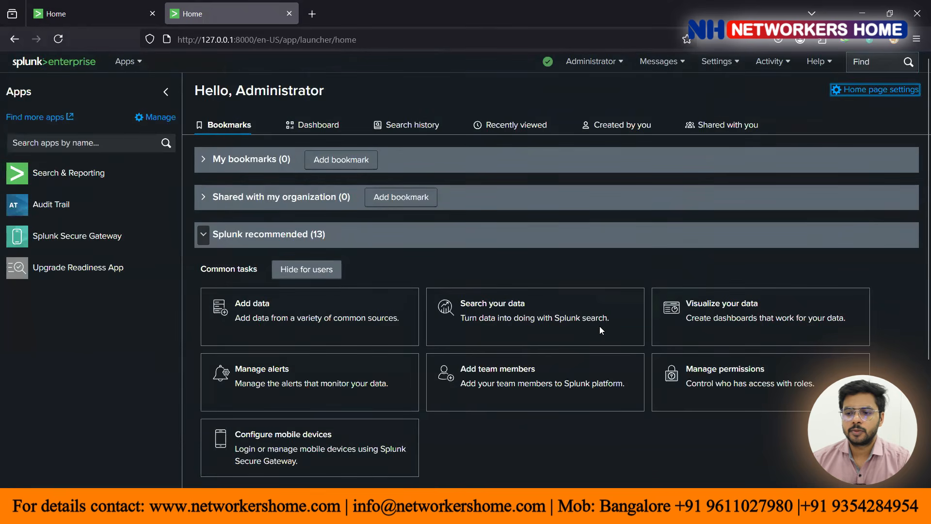
pyautogui.scroll(-5, 599, 326)
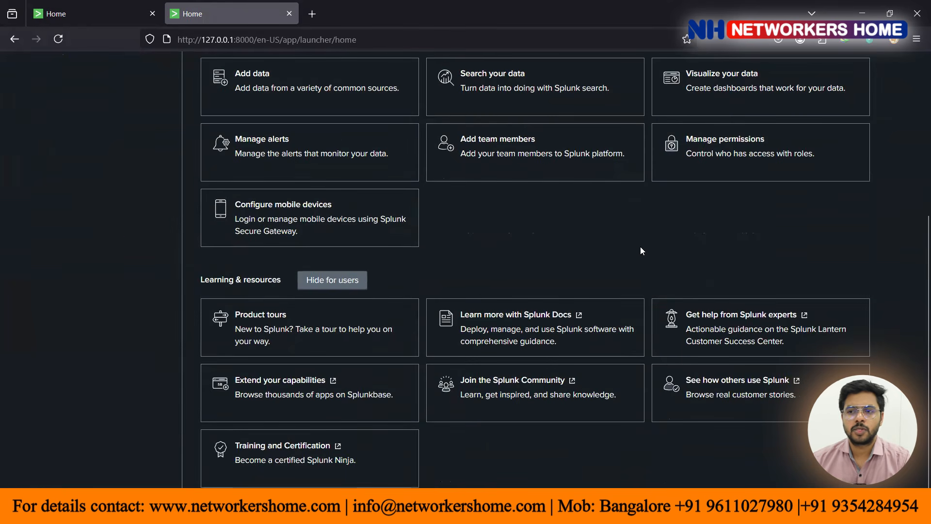
pyautogui.scroll(5, 640, 250)
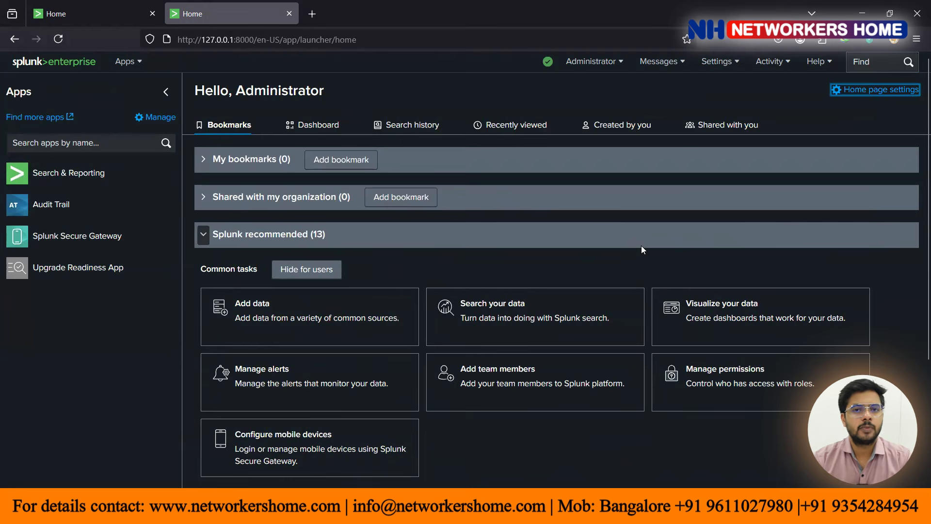